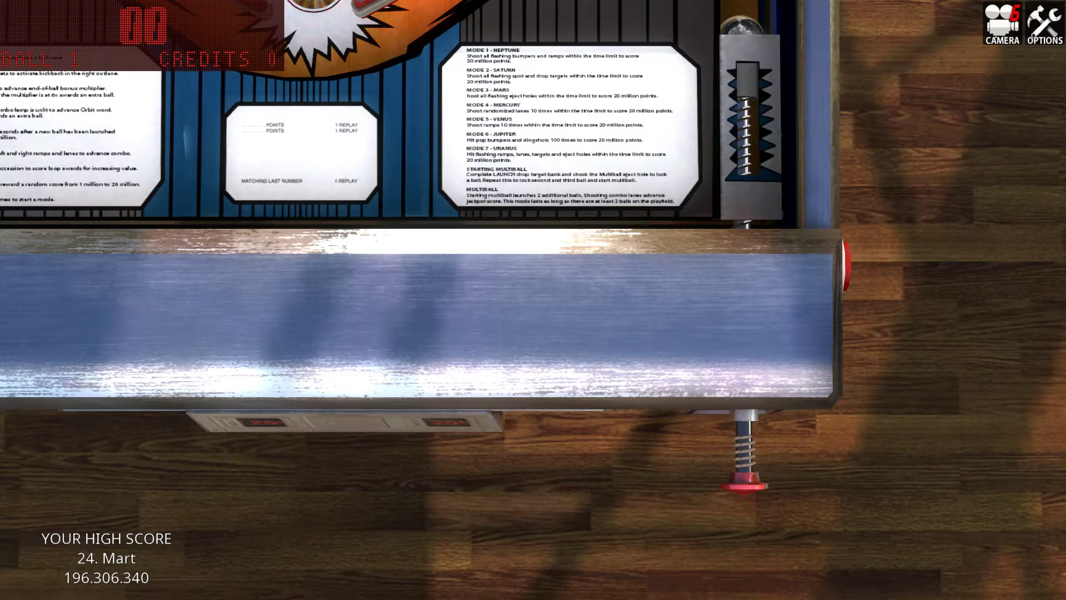
- Try several plunger pull depths with release and retry, then hold it at the chosen tooth mark
left_click_drag(747, 483, 747, 558)
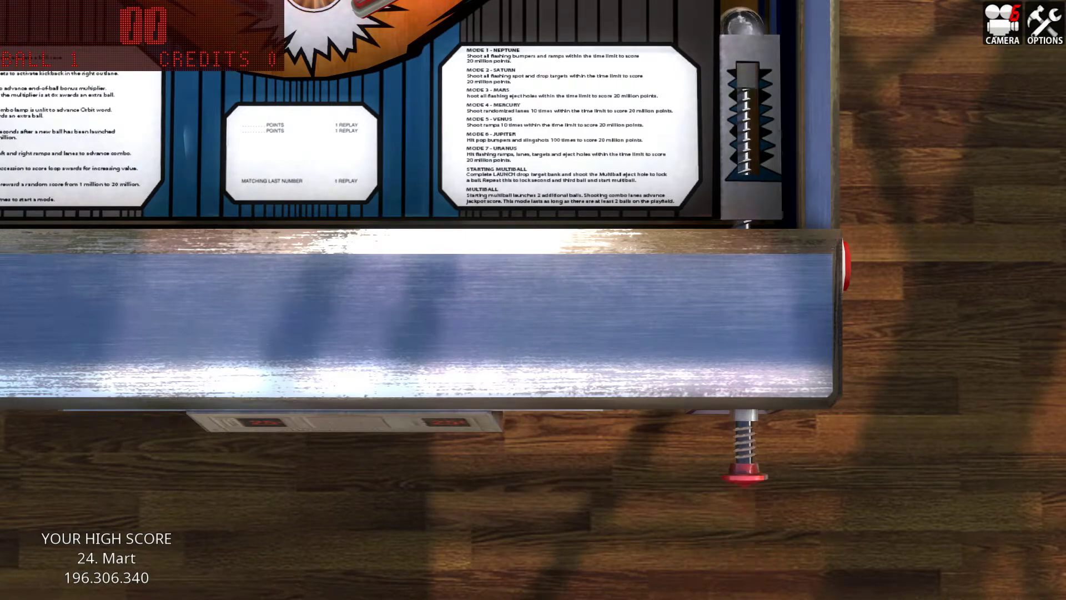
left_click_drag(747, 475, 747, 562)
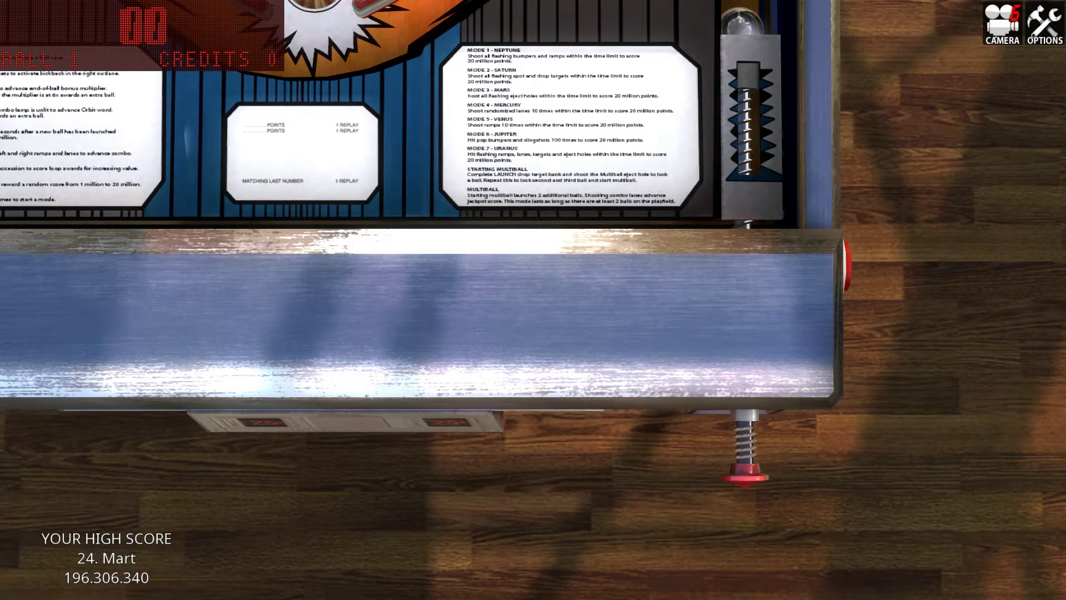
left_click_drag(746, 475, 745, 567)
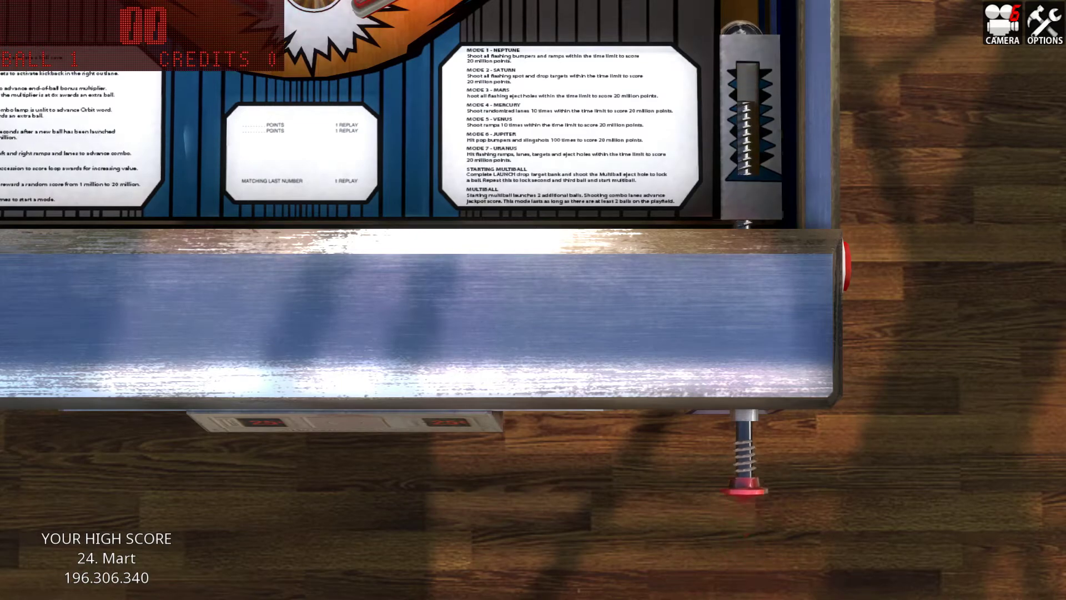
left_click_drag(746, 474, 745, 549)
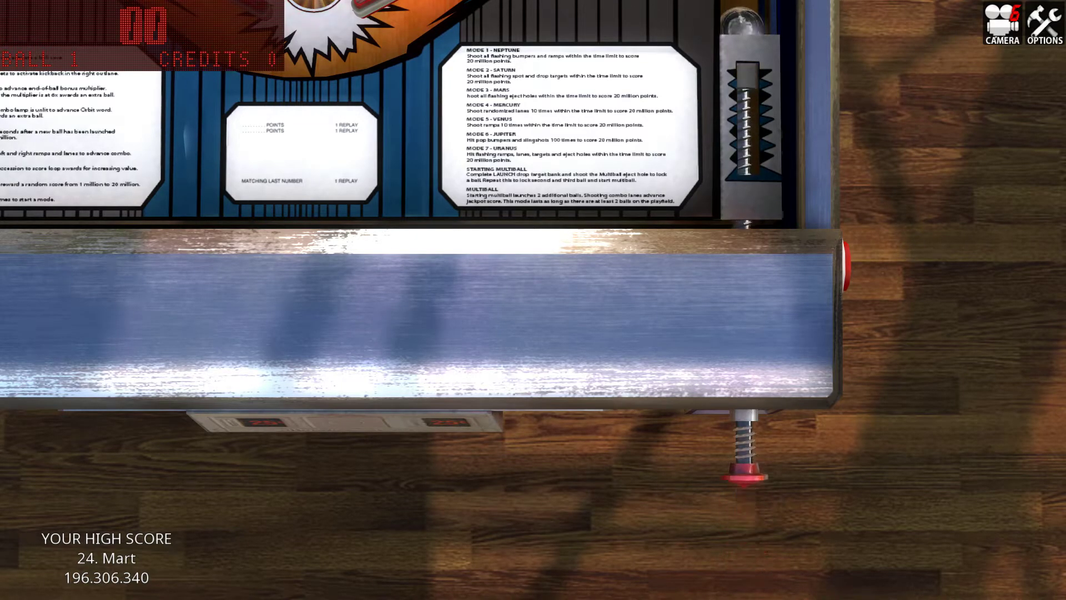
left_click_drag(746, 475, 745, 504)
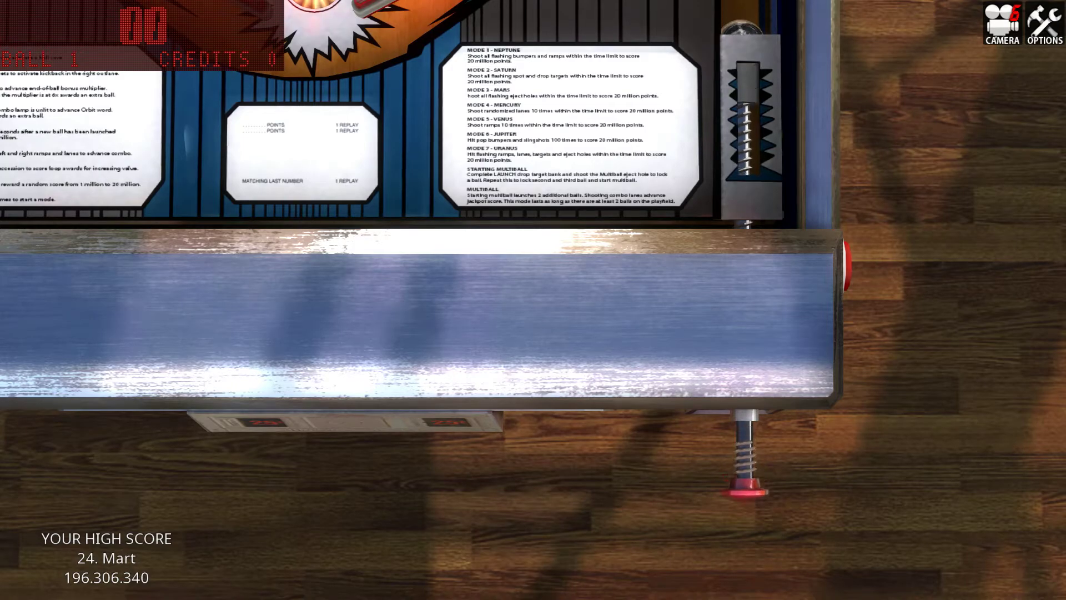
left_click_drag(745, 475, 745, 541)
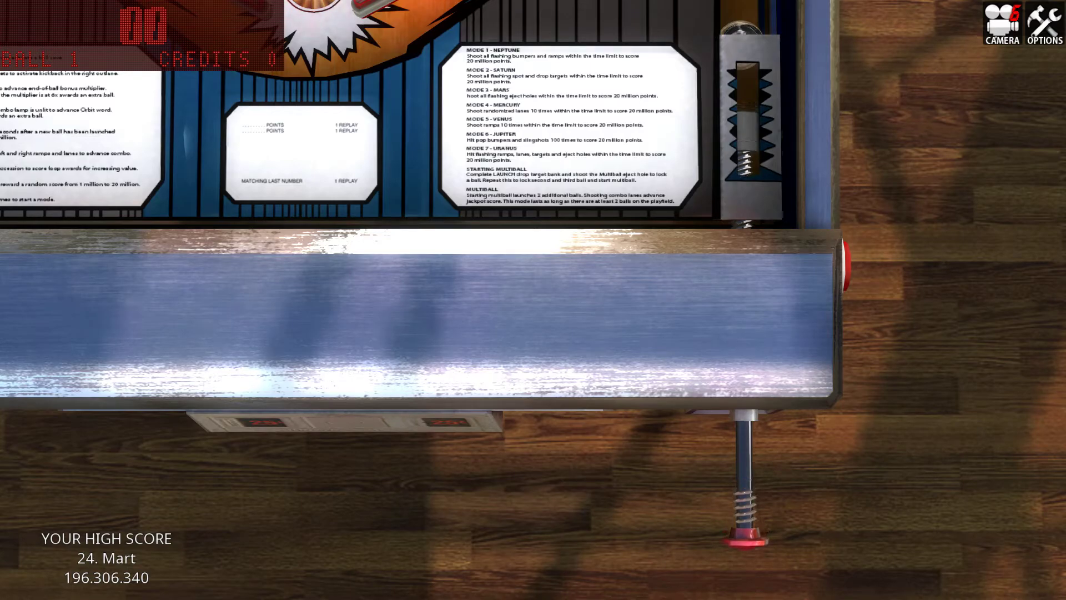